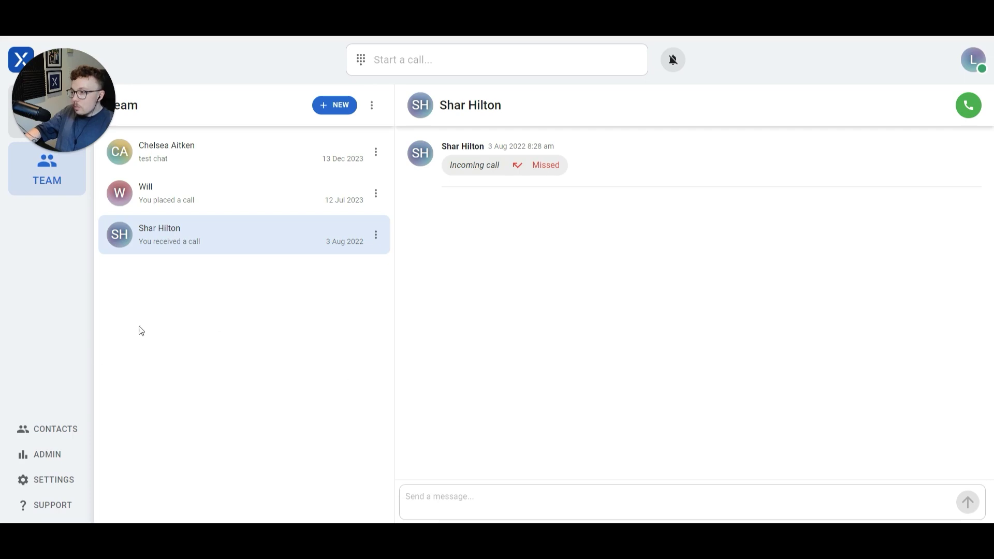
Open the direct-line number's phone settings from Settings > Phone numbers
{"action": "left_click", "coordinate": [57, 485]}
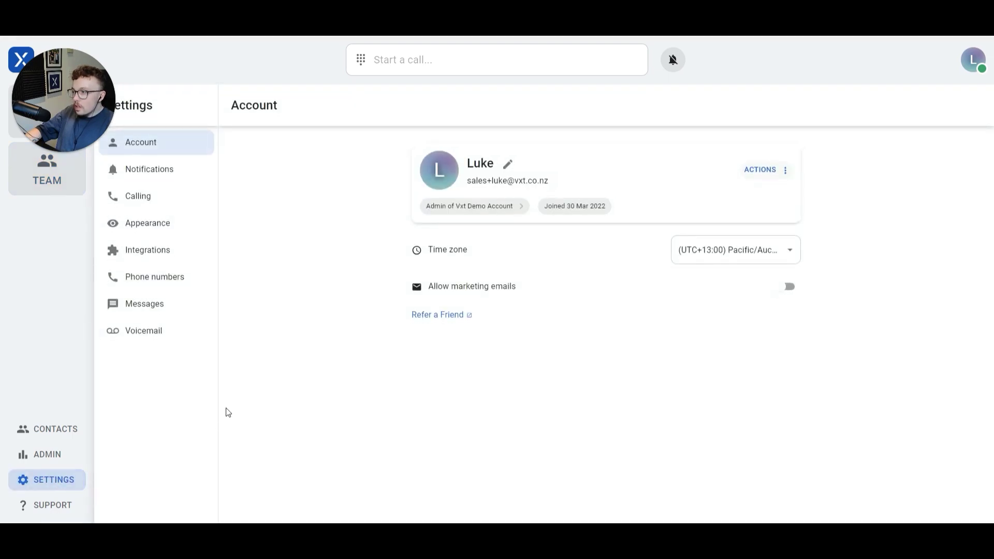
{"action": "left_click", "coordinate": [161, 279]}
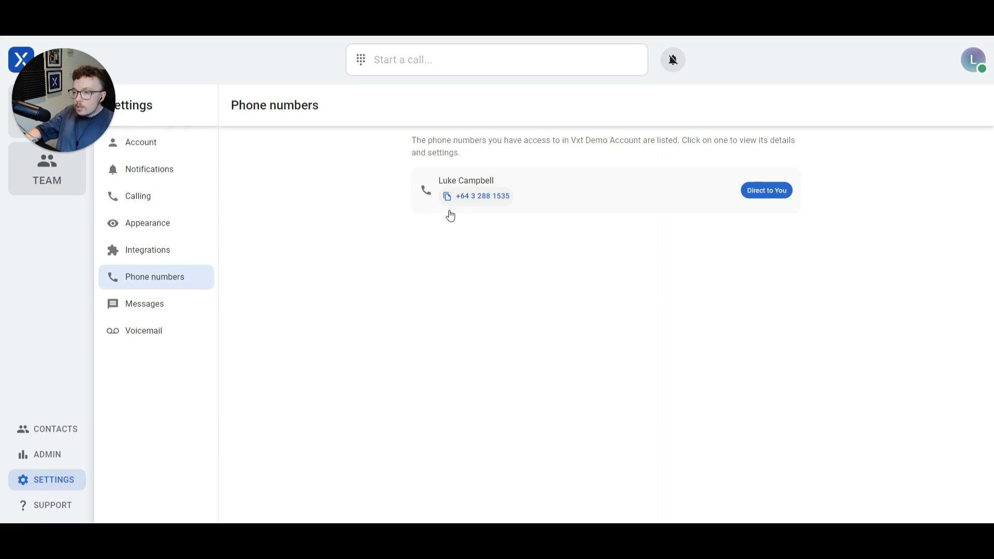
{"action": "left_click", "coordinate": [586, 197]}
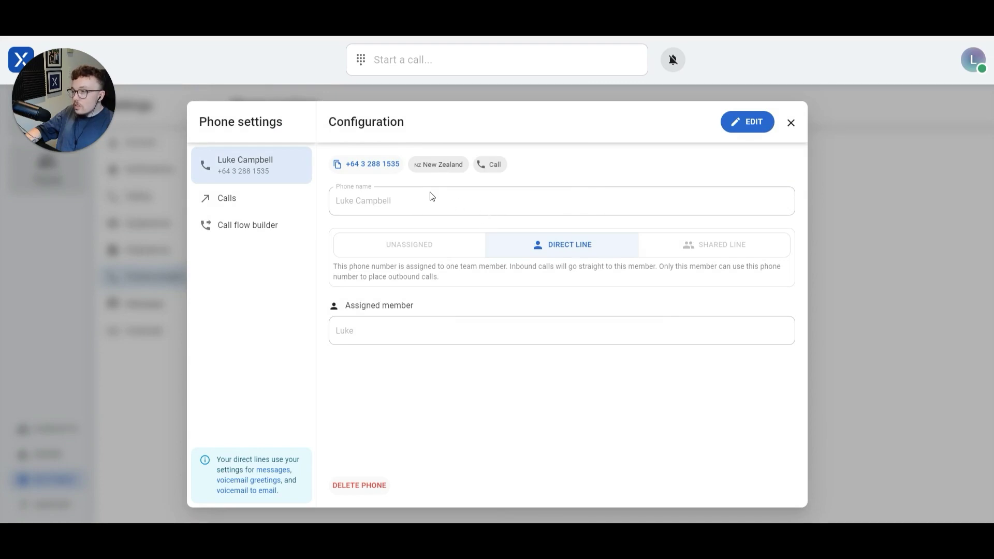
Open the Change incoming call action dialog from the phone's Calls settings
{"action": "left_click", "coordinate": [213, 202]}
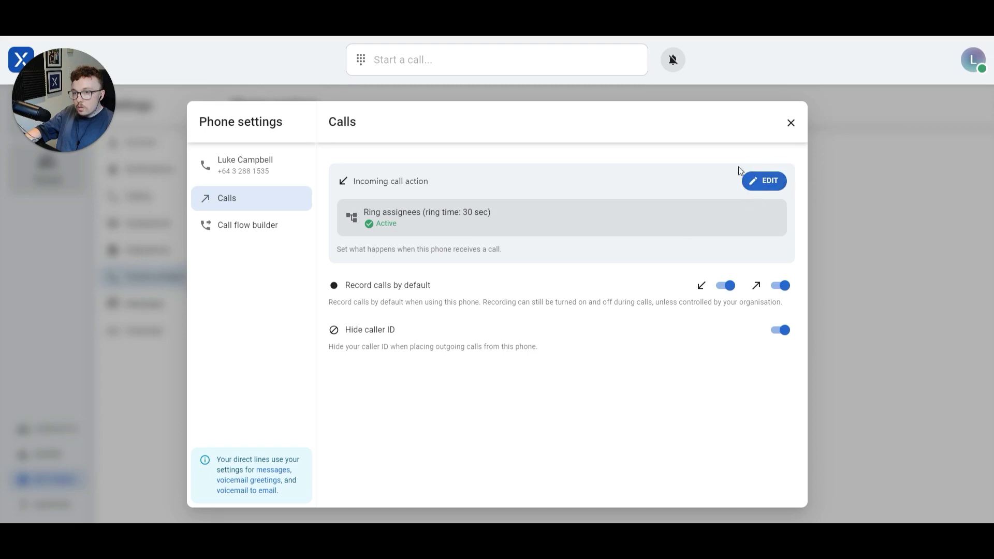
{"action": "left_click", "coordinate": [763, 184]}
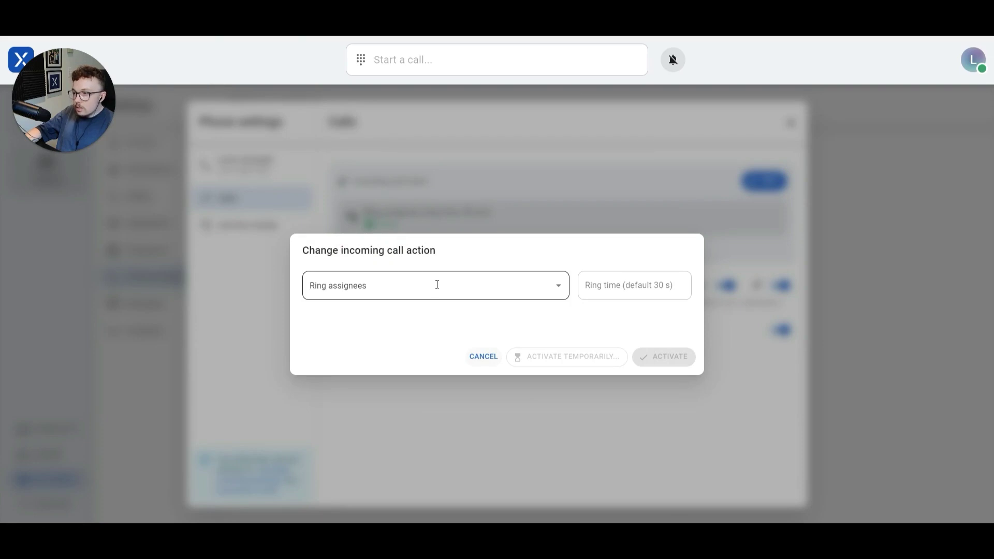
Set the incoming call action to Divert to phone number, enter the divert number, and try temporary activation
{"action": "left_click", "coordinate": [458, 286]}
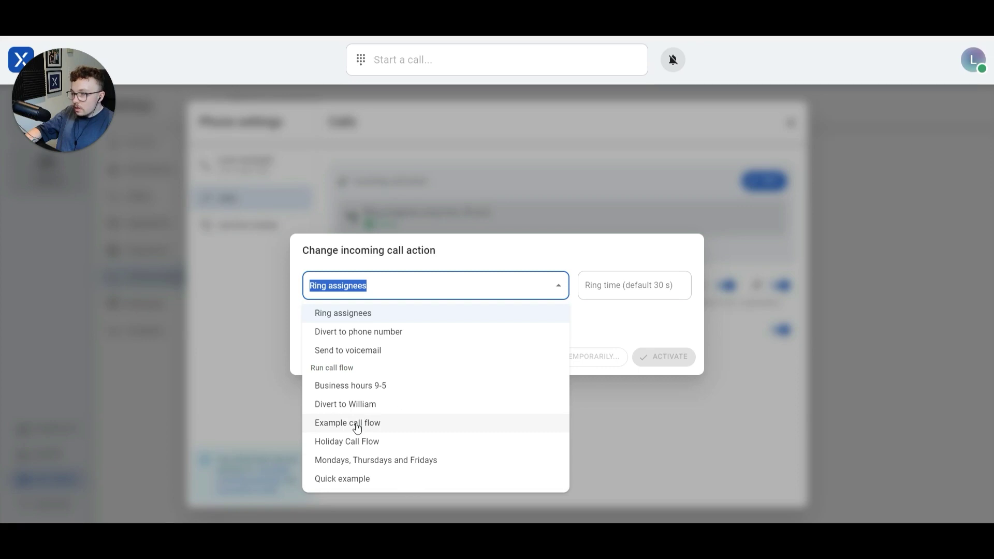
{"action": "left_click", "coordinate": [329, 337]}
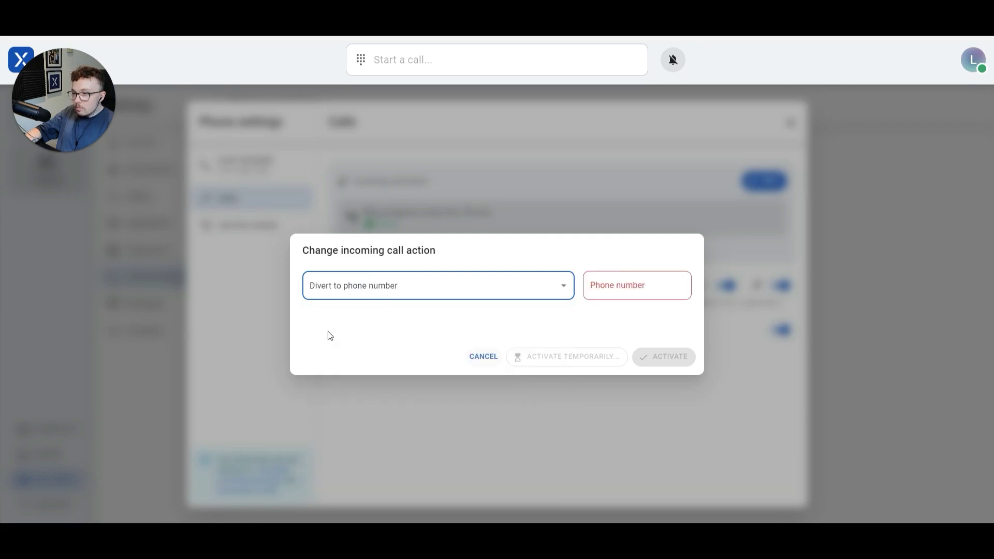
{"action": "left_click", "coordinate": [603, 285]}
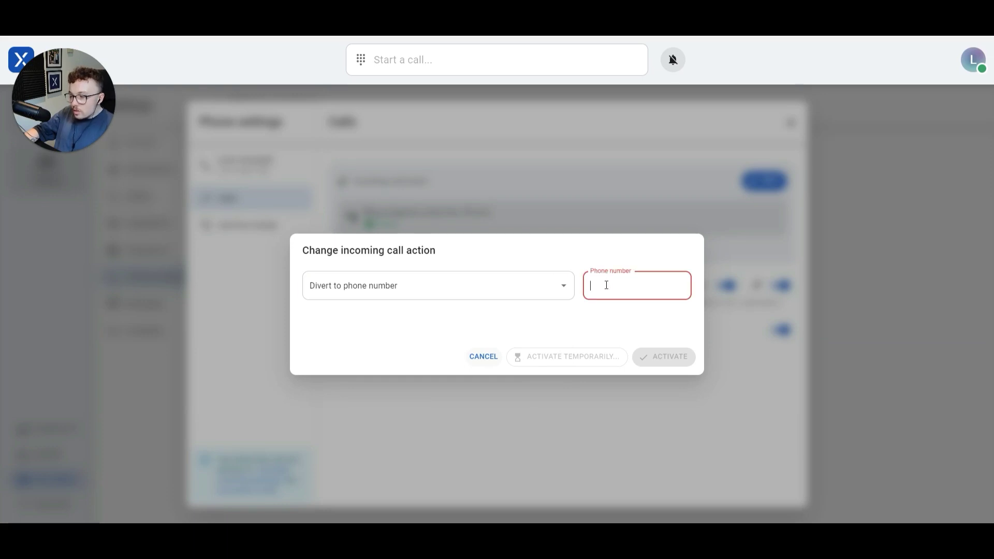
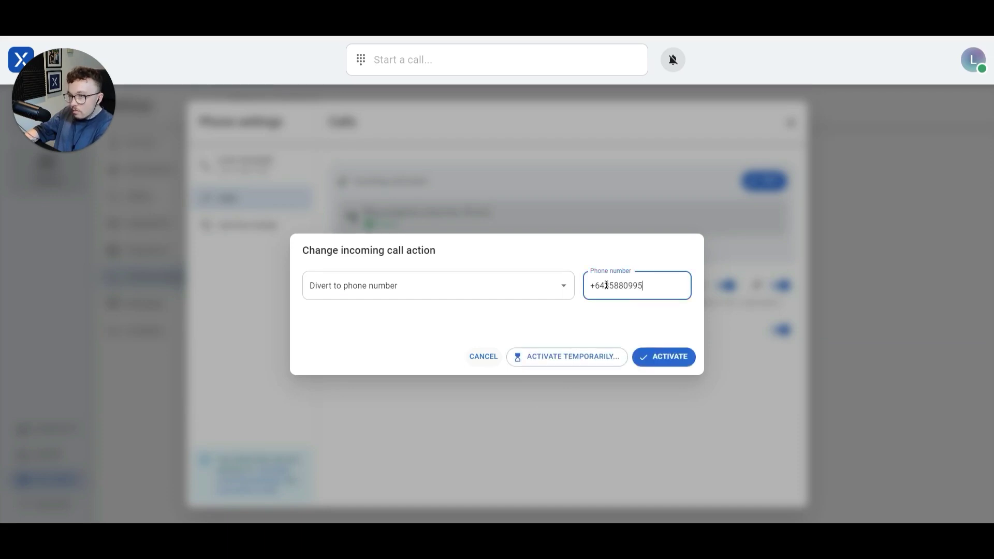
{"action": "left_click_drag", "start_coordinate": [654, 286], "coordinate": [590, 286]}
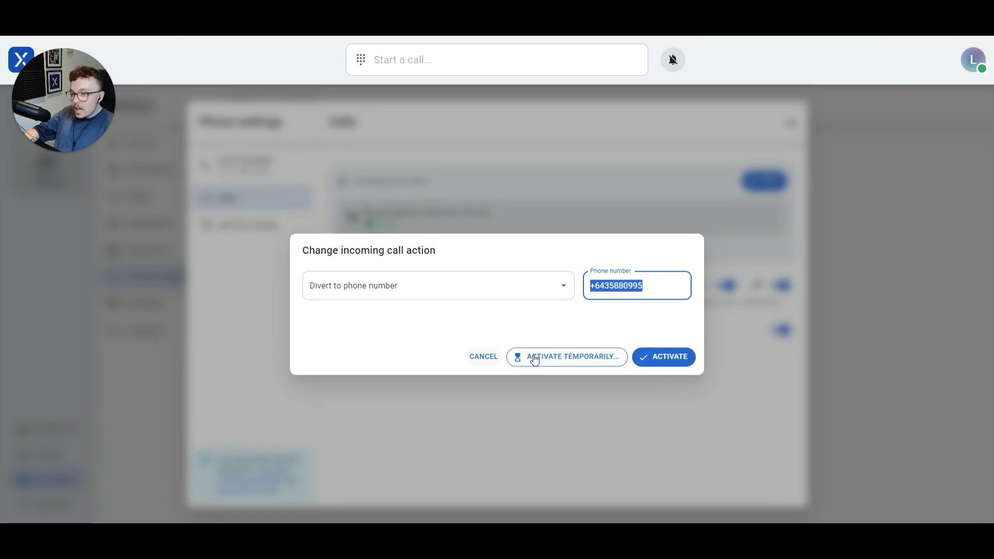
{"action": "left_click", "coordinate": [535, 358]}
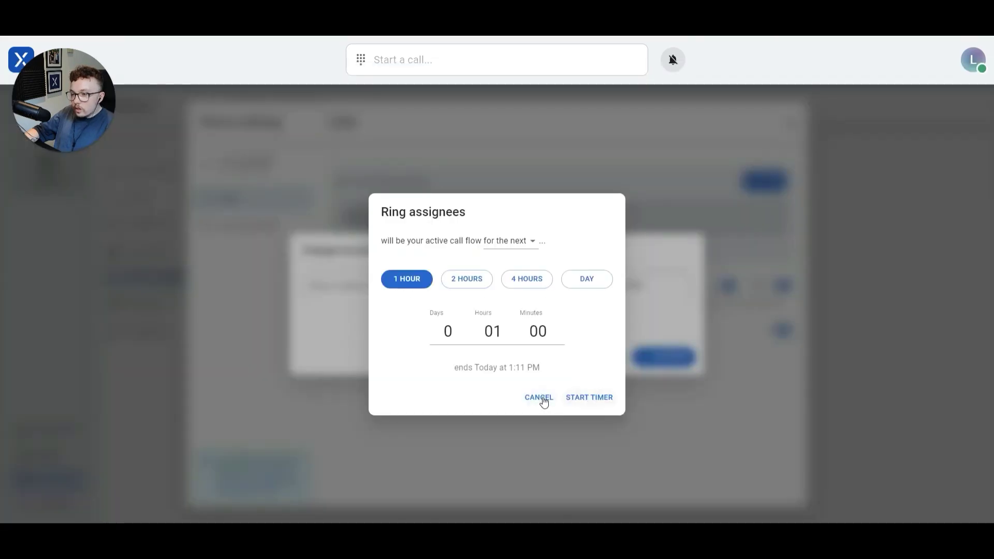
Cancel the 1-hour temporary timer and activate the divert permanently
{"action": "left_click", "coordinate": [540, 400]}
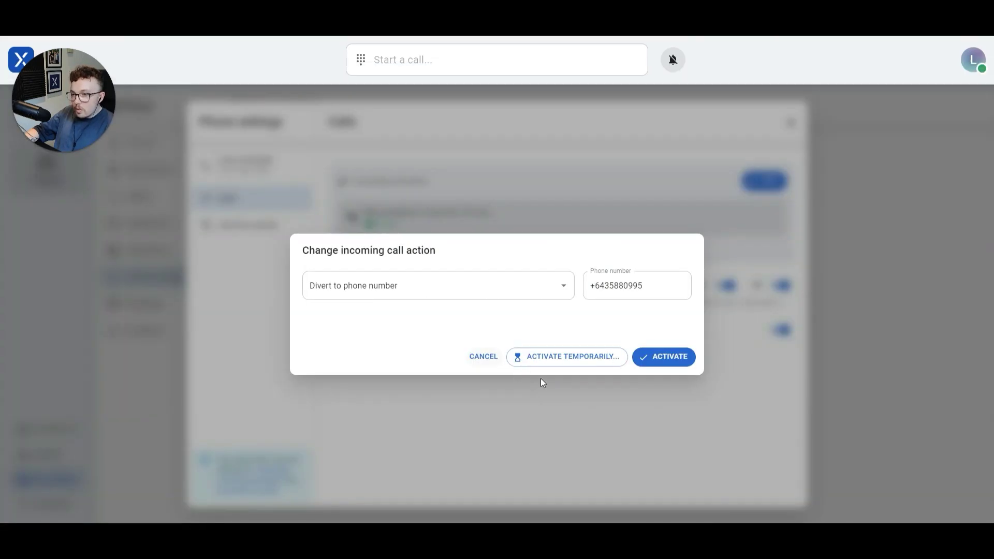
{"action": "left_click", "coordinate": [660, 359]}
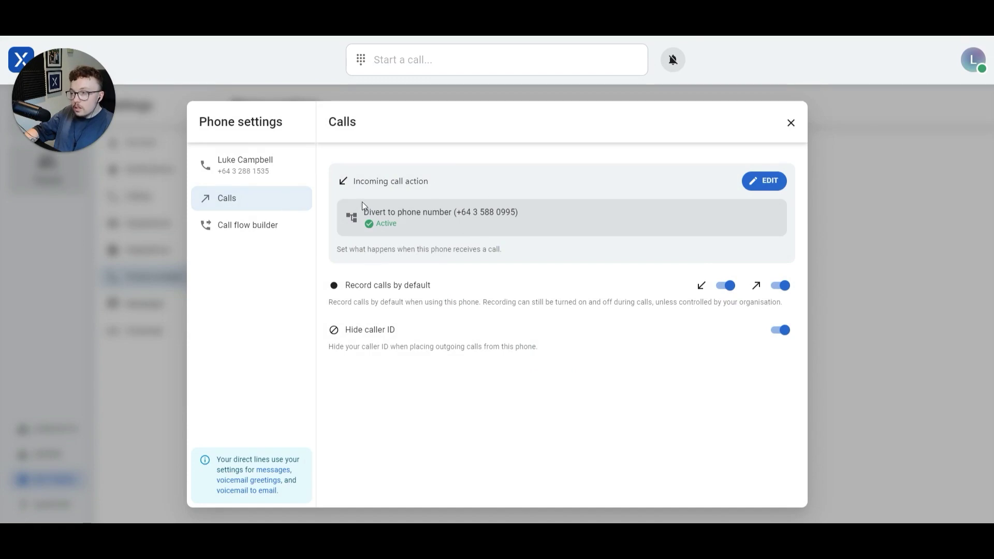
{"action": "left_click", "coordinate": [747, 183]}
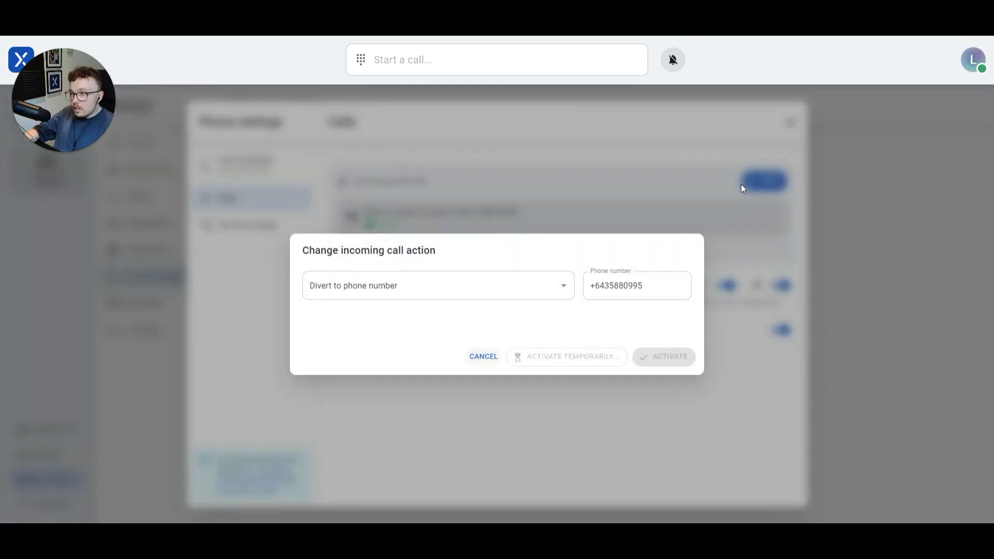
Switch the incoming call action back to Ring assignees with the 30 s ring time and activate it
{"action": "left_click", "coordinate": [532, 280]}
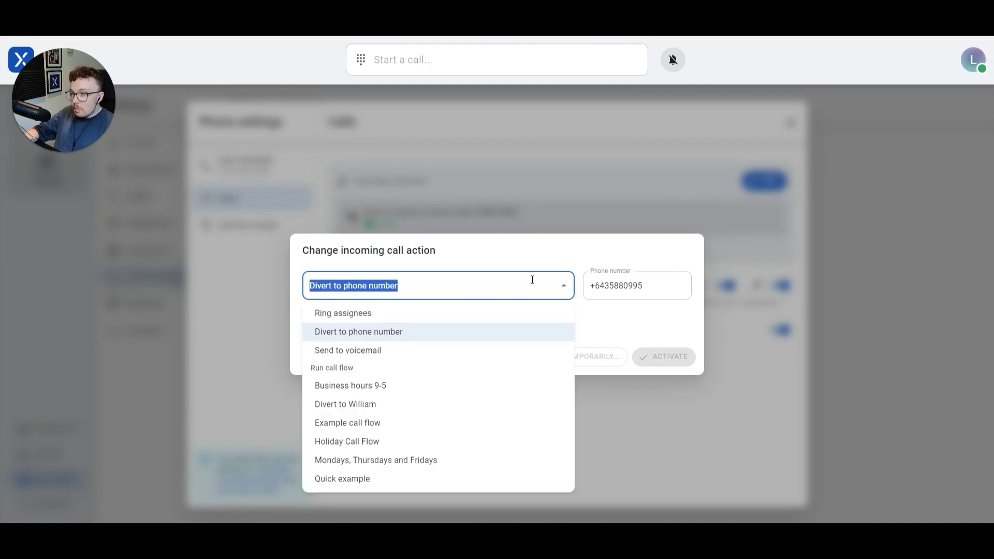
{"action": "left_click", "coordinate": [361, 315]}
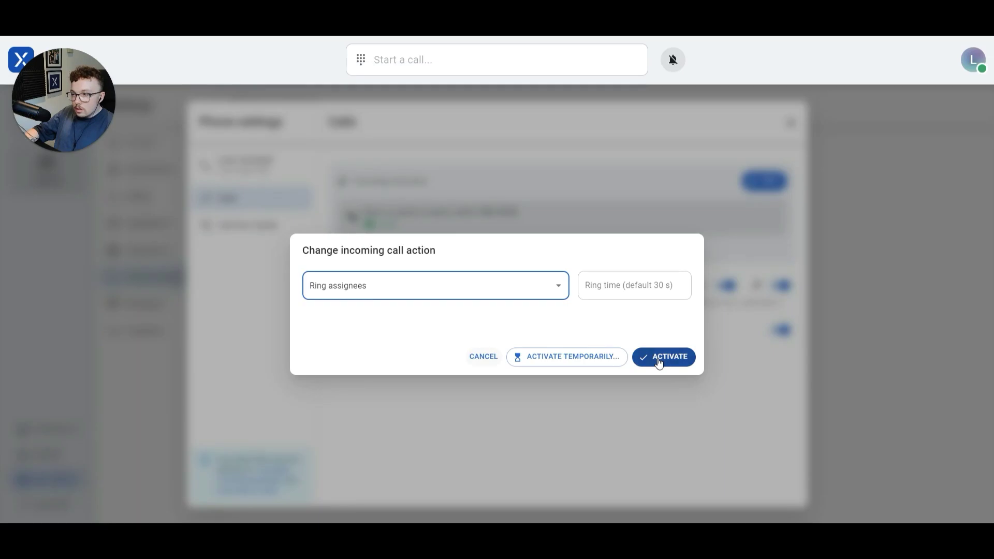
{"action": "left_click", "coordinate": [659, 362]}
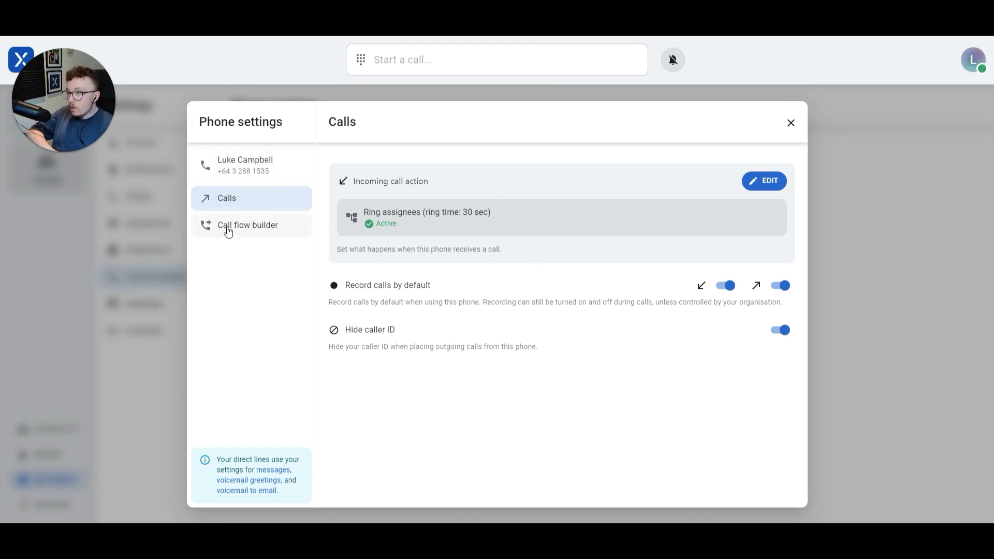
Review the Call flow builder's two personal and four shared call flows, including Business hours 9-5
{"action": "left_click", "coordinate": [247, 228]}
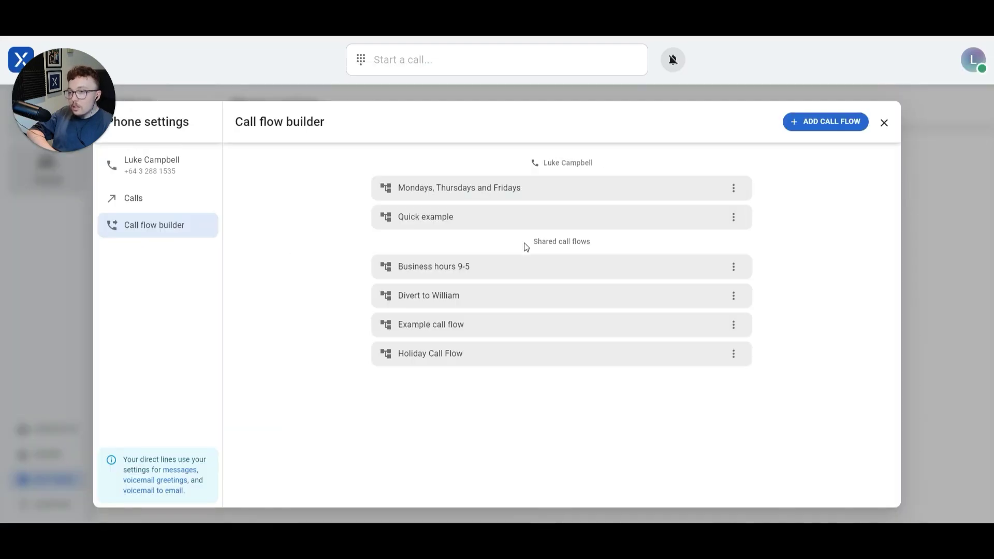
{"action": "left_click_drag", "start_coordinate": [523, 247], "coordinate": [601, 249]}
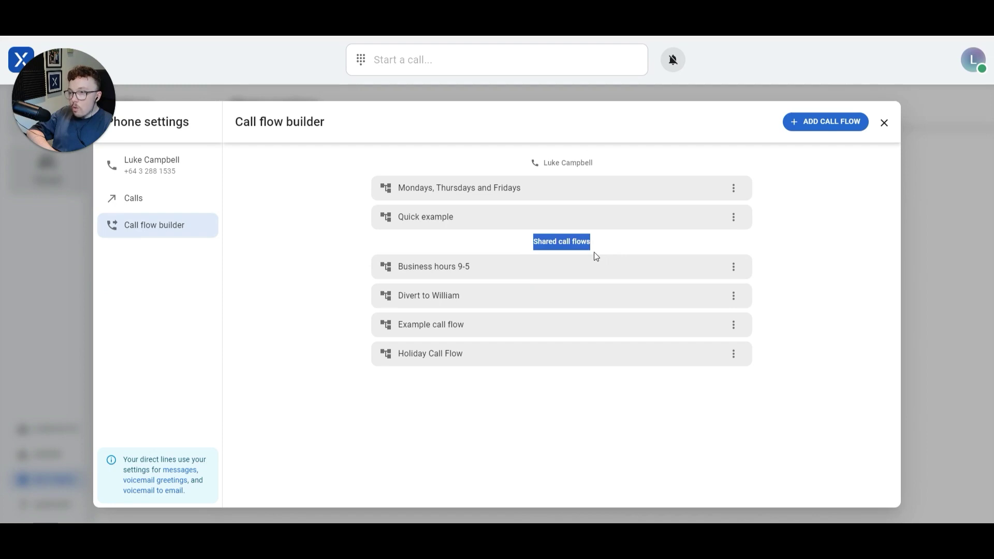
{"action": "left_click_drag", "start_coordinate": [602, 167], "coordinate": [523, 173]}
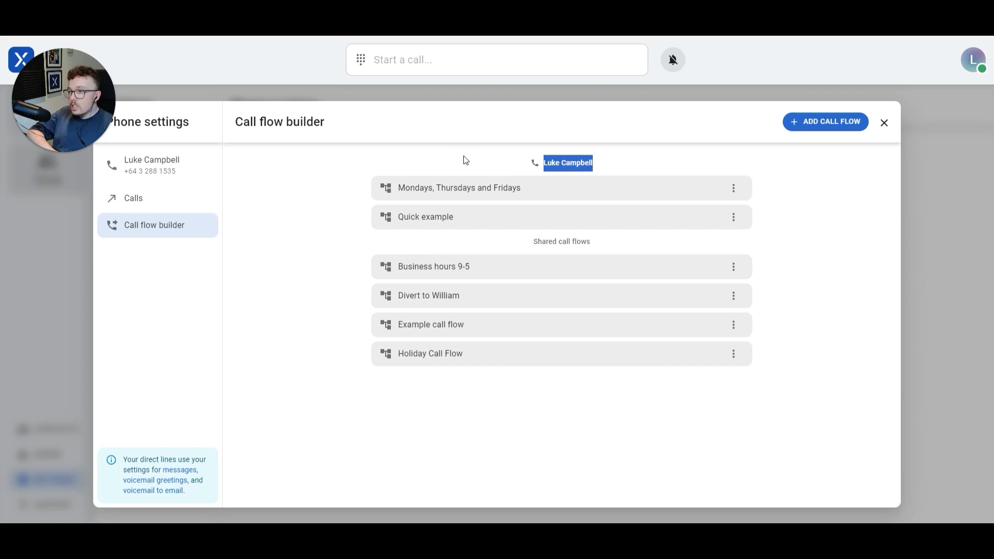
{"action": "left_click", "coordinate": [357, 174]}
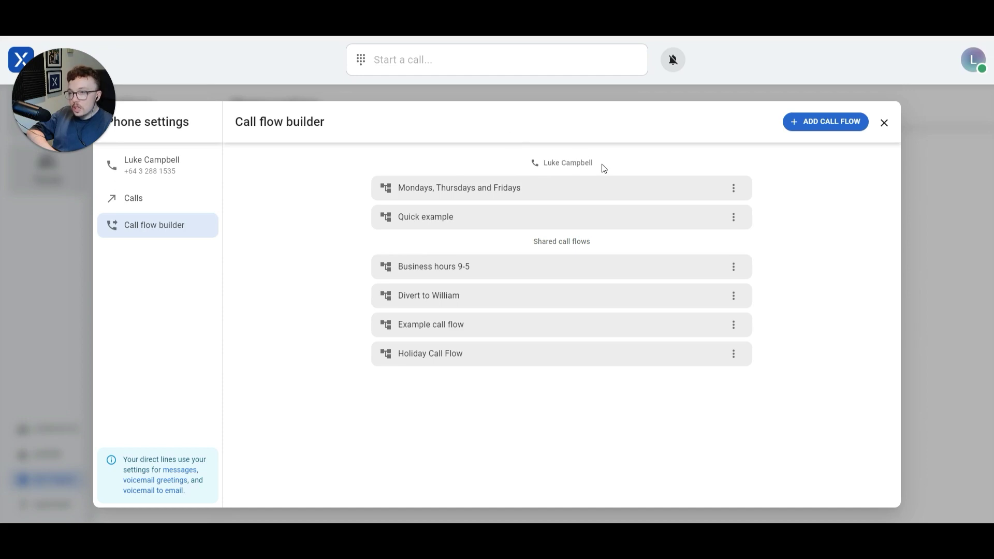
{"action": "left_click_drag", "start_coordinate": [605, 168], "coordinate": [505, 166]}
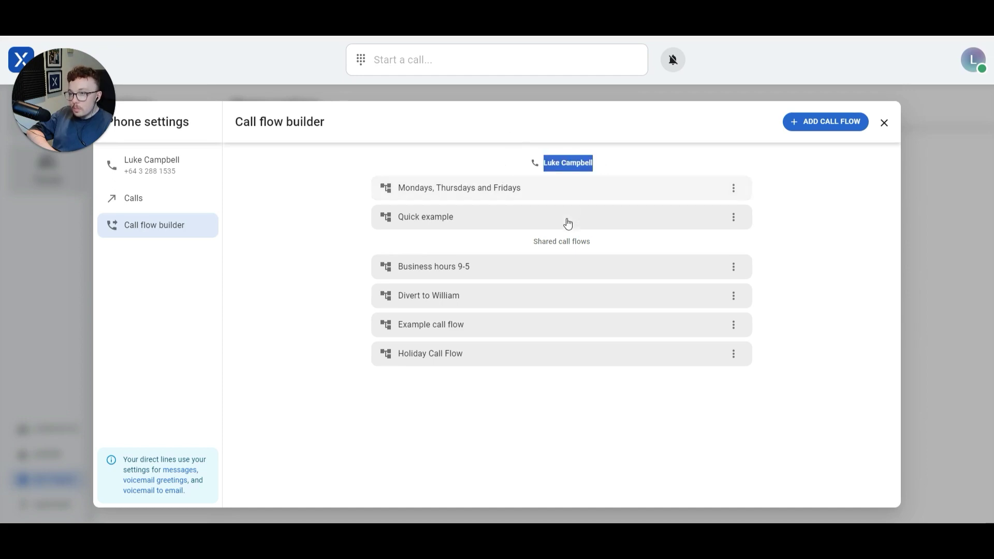
{"action": "left_click_drag", "start_coordinate": [525, 248], "coordinate": [631, 246]}
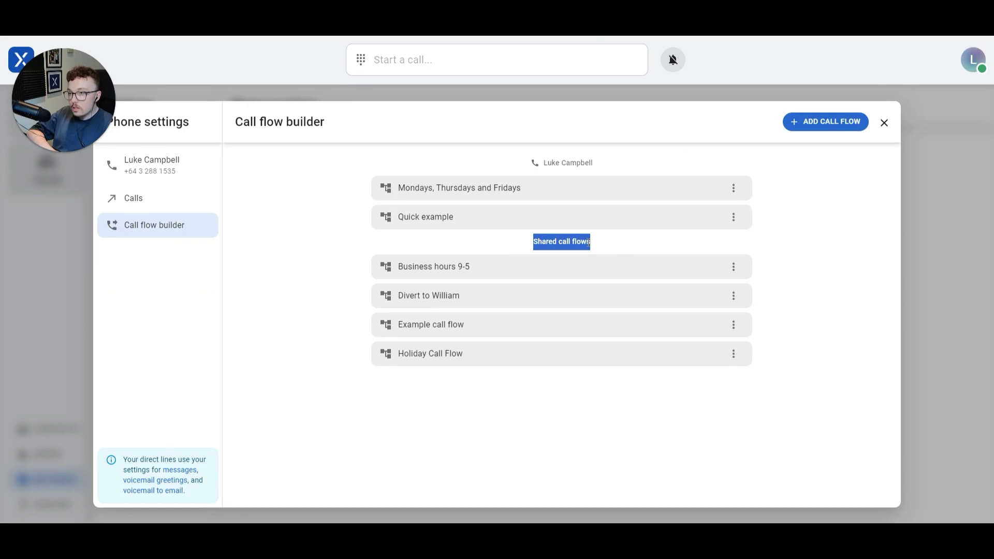
{"action": "left_click", "coordinate": [593, 245]}
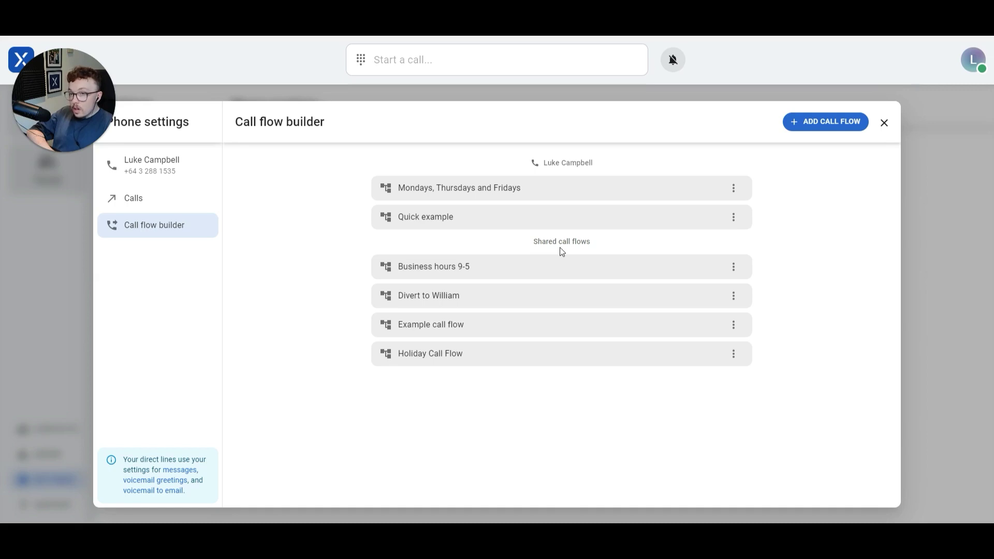
{"action": "left_click", "coordinate": [735, 267]}
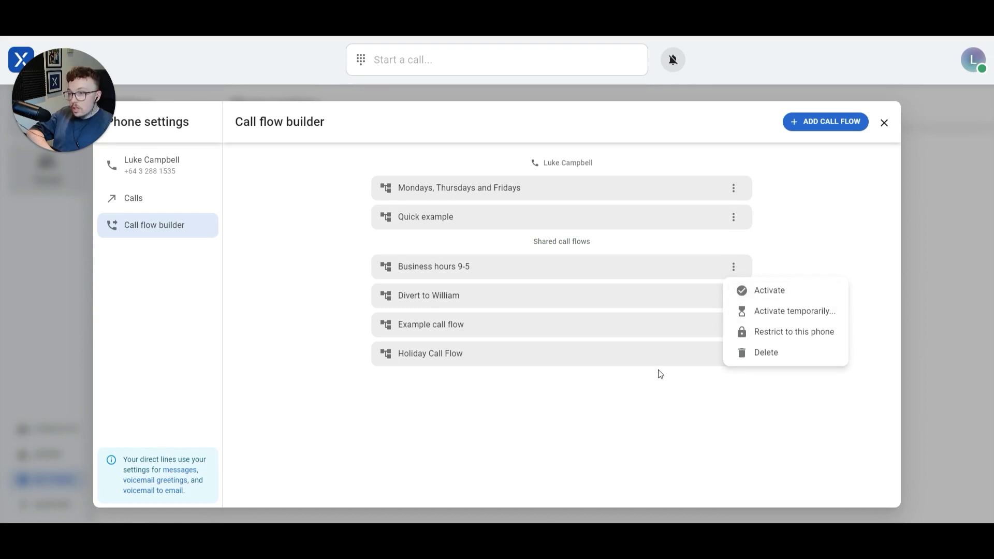
{"action": "left_click", "coordinate": [685, 343]}
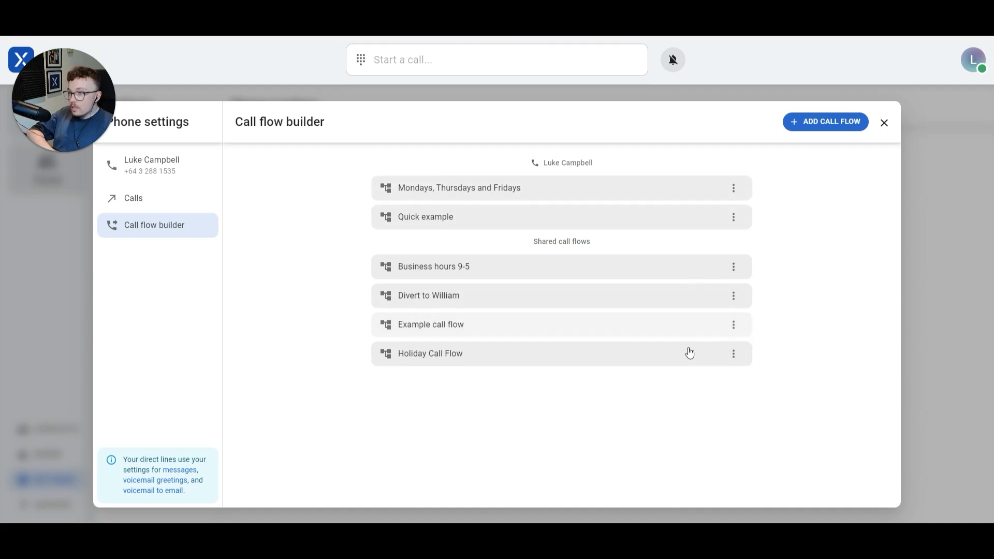
{"action": "left_click", "coordinate": [154, 200]}
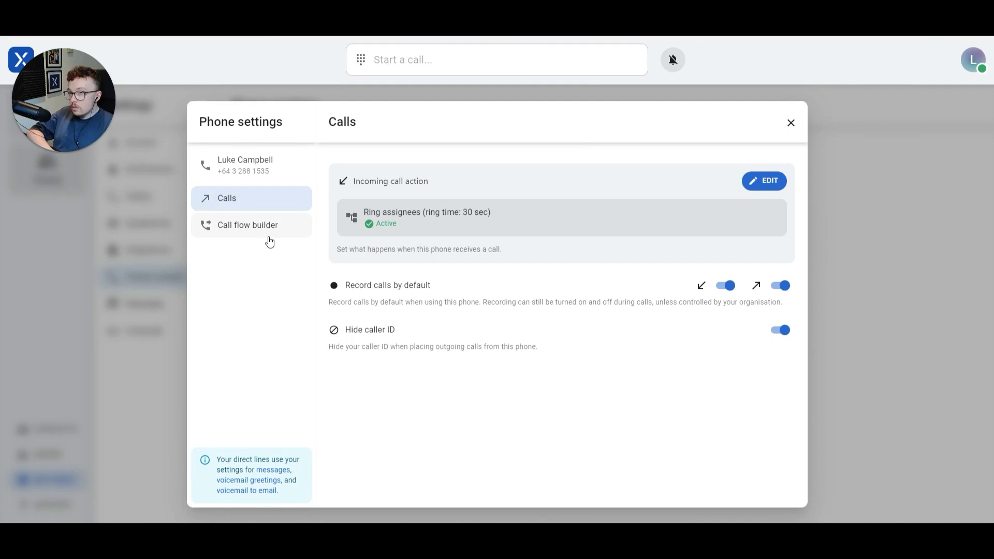
{"action": "left_click", "coordinate": [769, 182]}
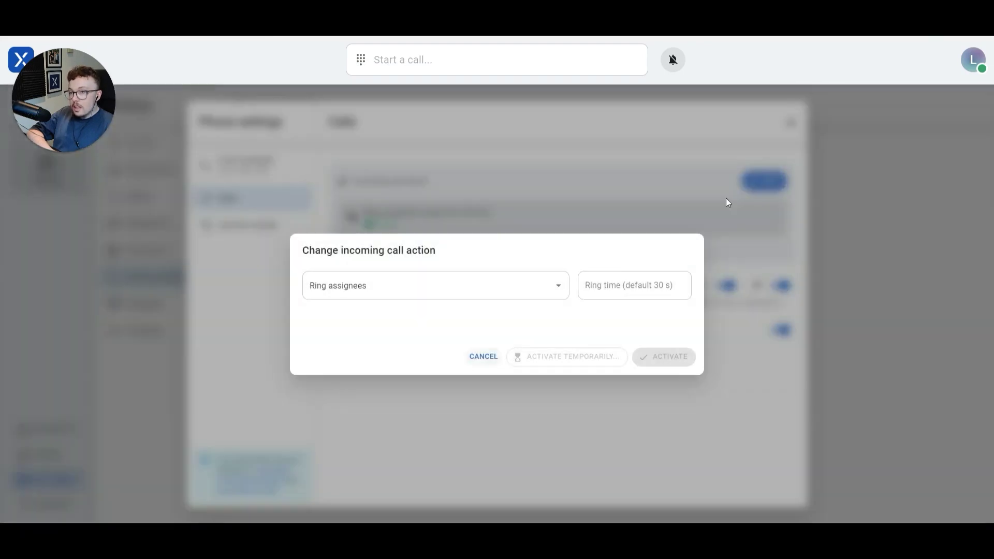
{"action": "left_click", "coordinate": [535, 277]}
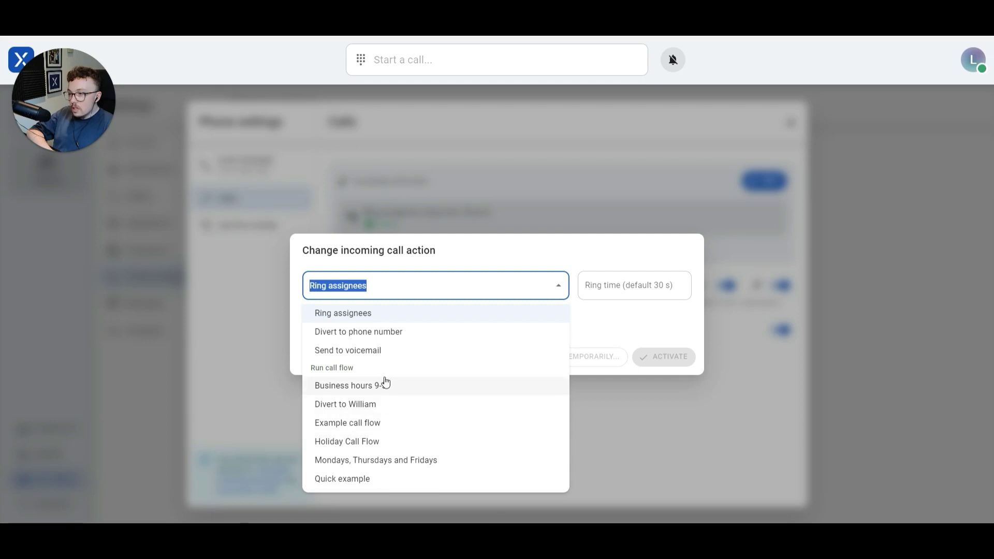
{"action": "left_click", "coordinate": [612, 328]}
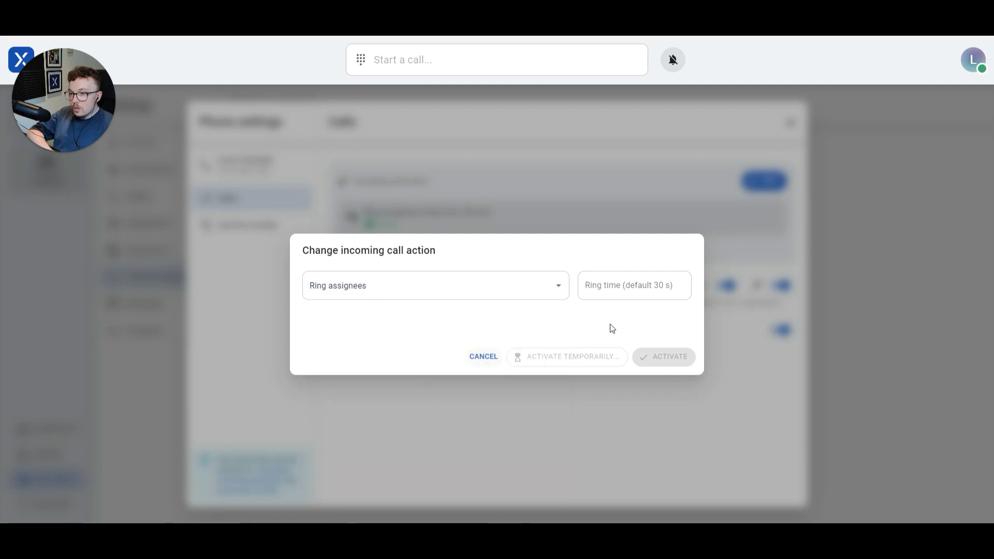
{"action": "left_click", "coordinate": [483, 360]}
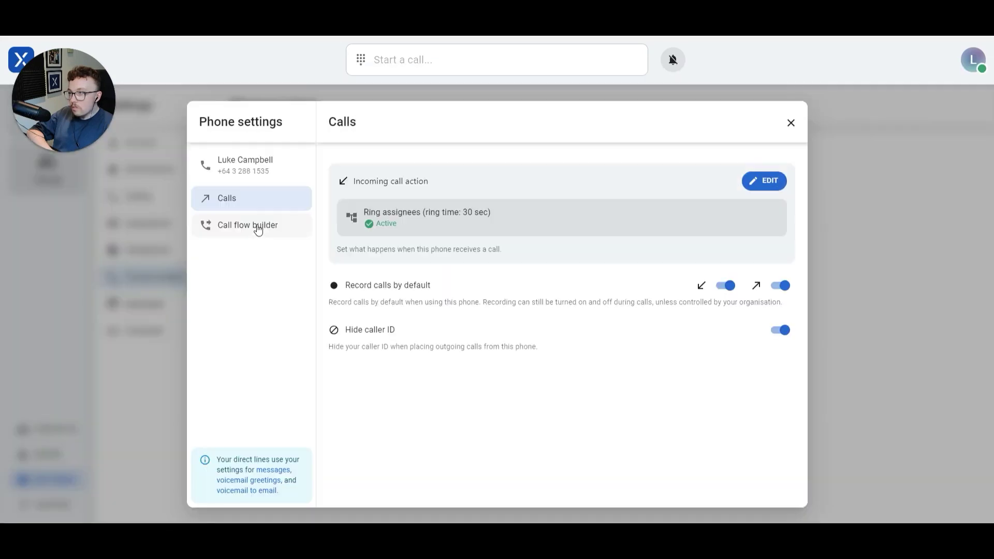
Return to the Call flow builder and start a new call flow
{"action": "left_click", "coordinate": [258, 225]}
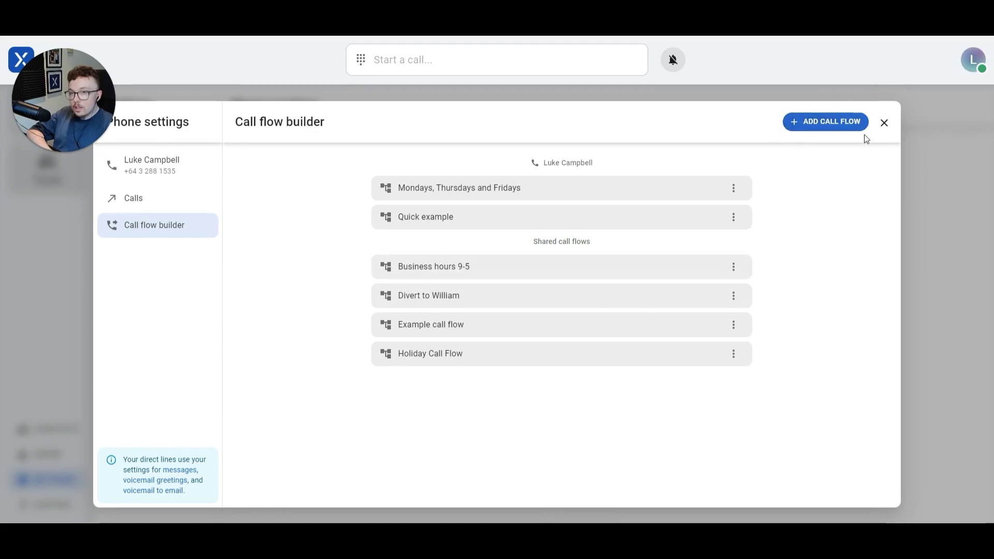
{"action": "left_click", "coordinate": [829, 126]}
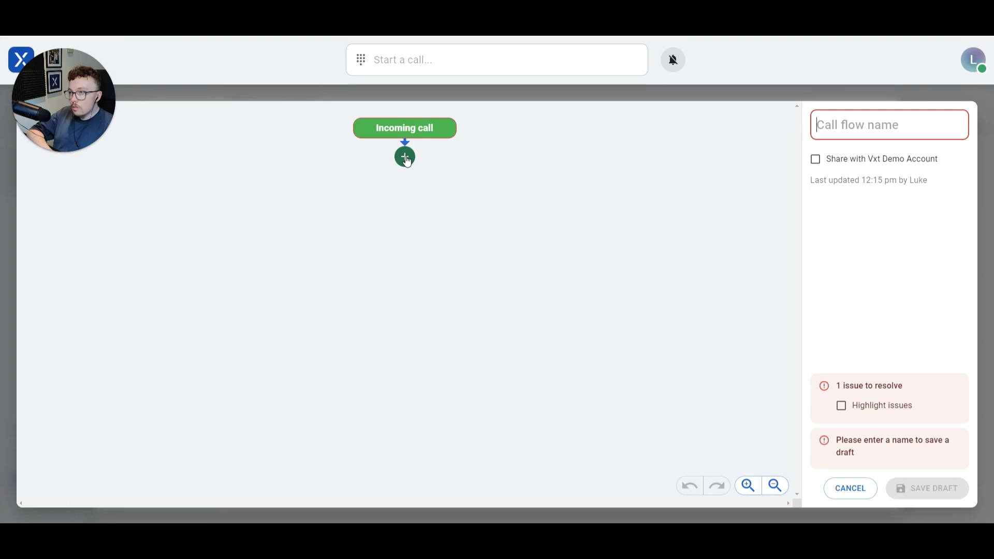
List the steps available after Incoming call and read the Schedule step's inside/outside-hours description
{"action": "left_click", "coordinate": [405, 157]}
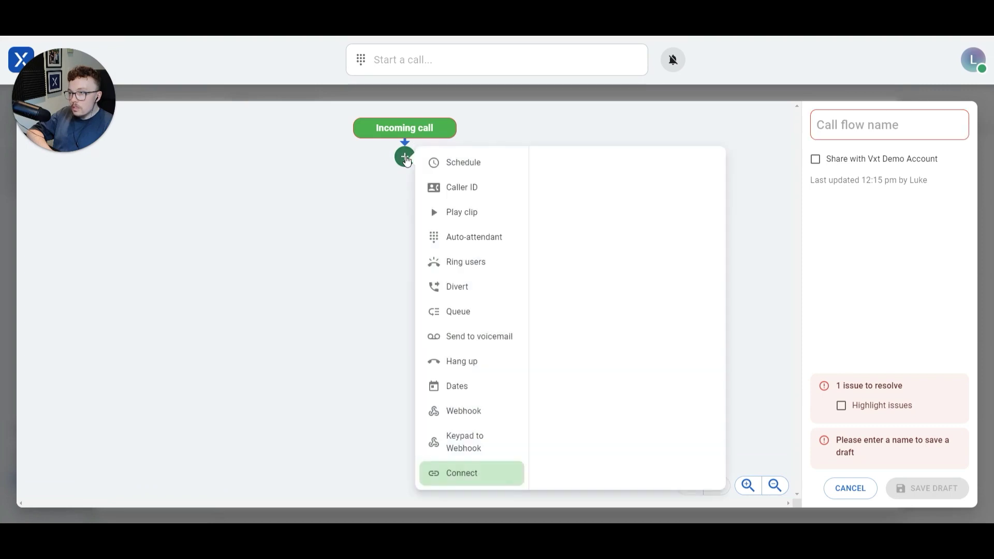
{"action": "mouse_move", "coordinate": [457, 160]}
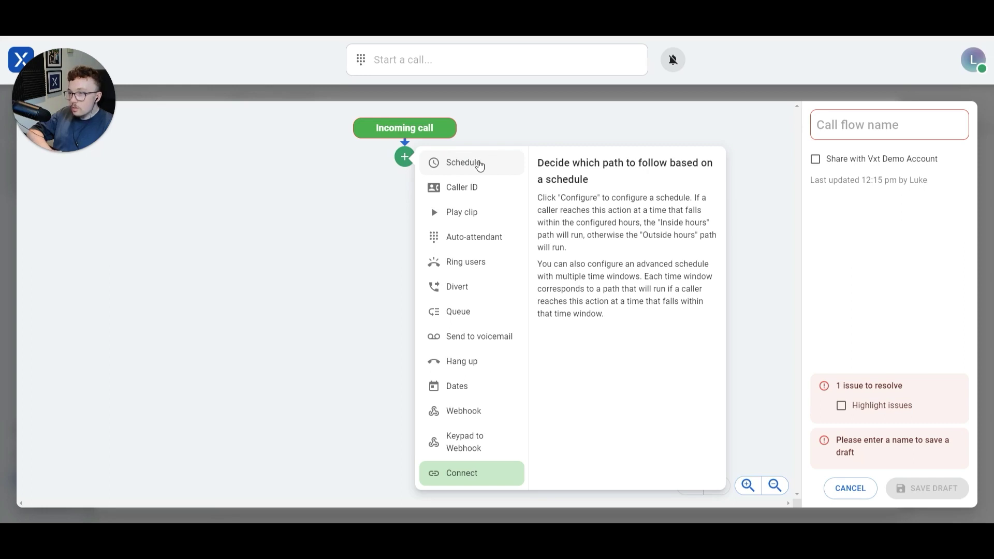
{"action": "left_click_drag", "start_coordinate": [541, 163], "coordinate": [645, 314]}
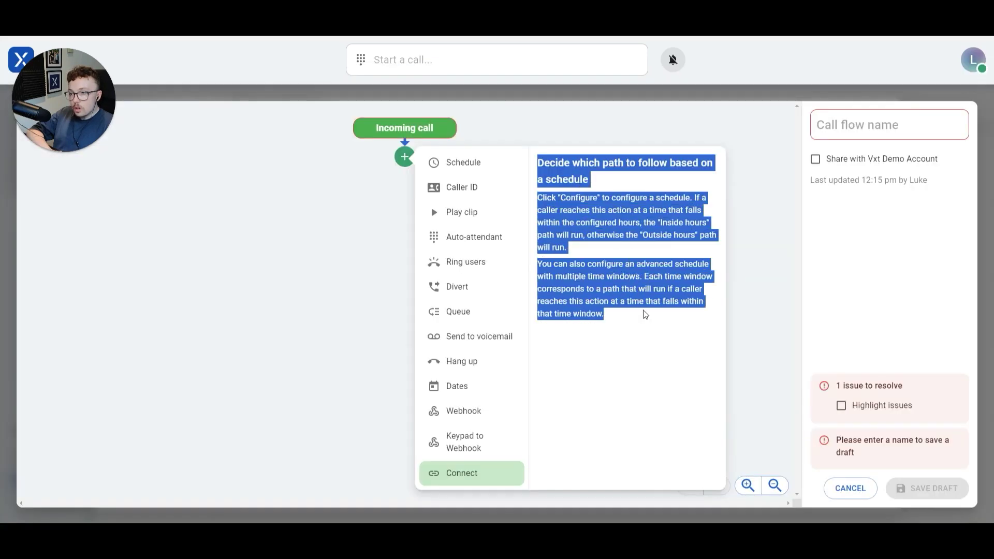
{"action": "left_click", "coordinate": [640, 300]}
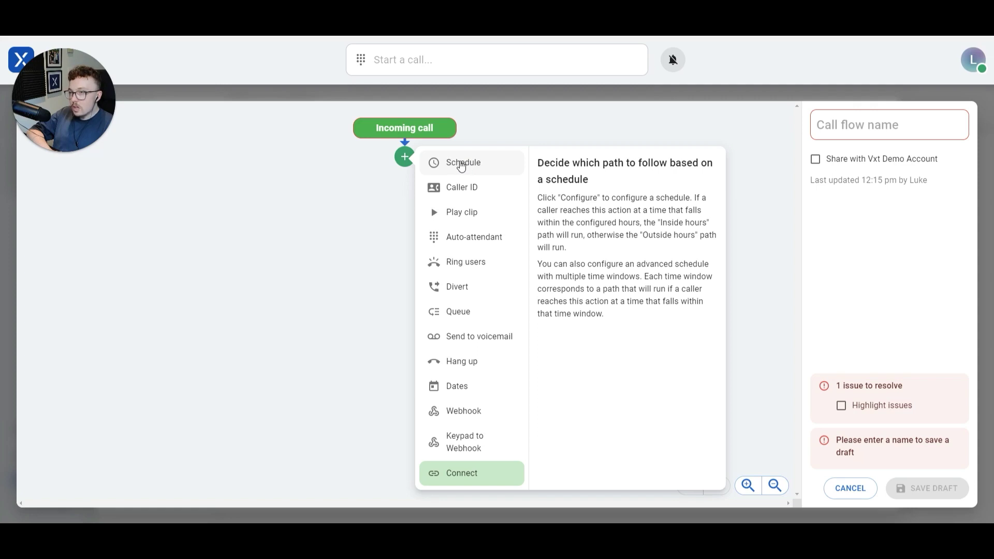
Add a Schedule step for Monday–Friday, 9:00 AM–5:00 PM Australia/Sydney time
{"action": "left_click", "coordinate": [455, 164]}
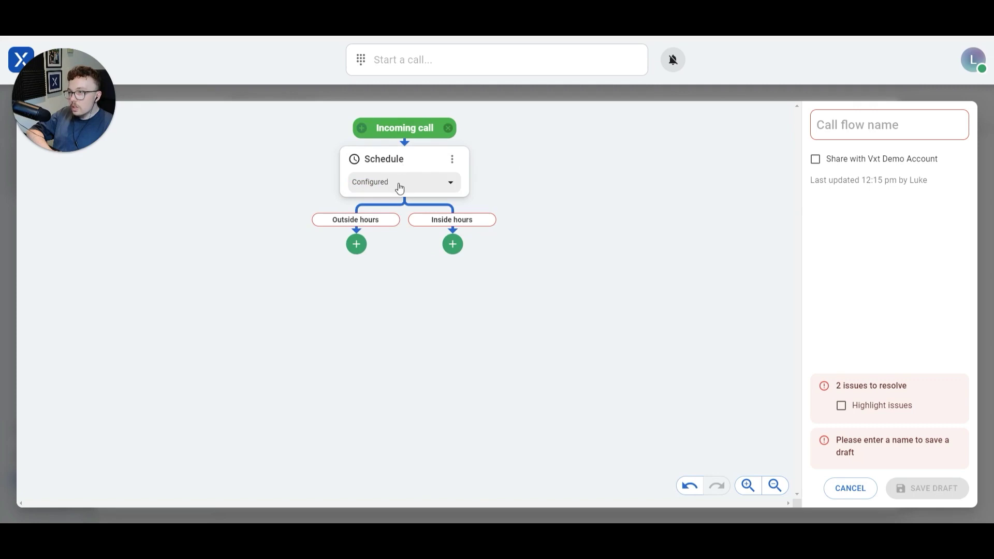
{"action": "left_click", "coordinate": [395, 183]}
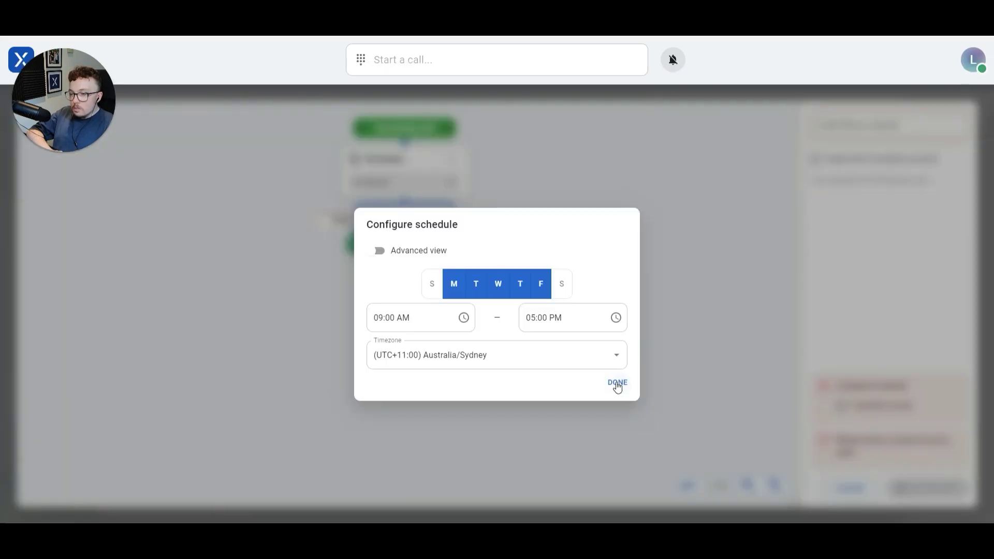
{"action": "left_click", "coordinate": [618, 385]}
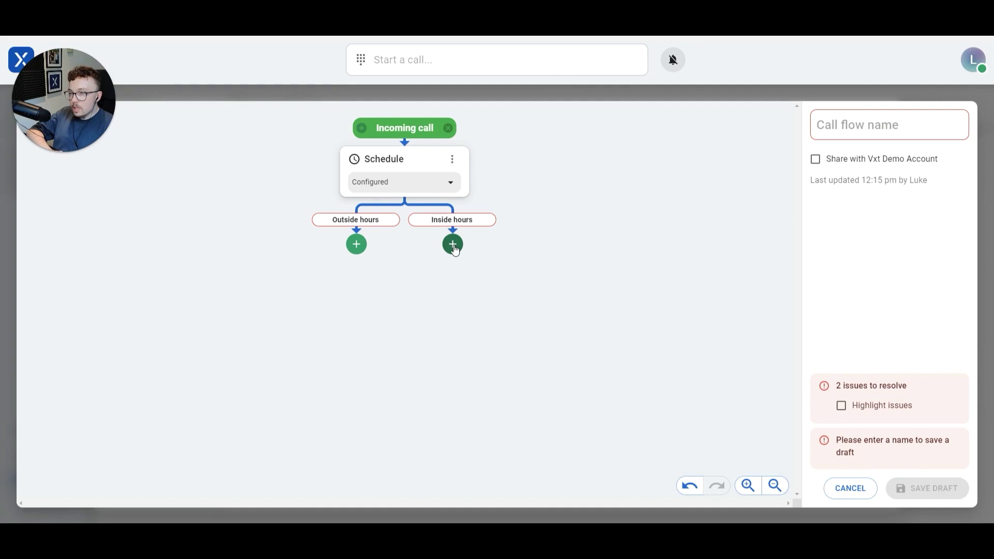
{"action": "left_click", "coordinate": [453, 243]}
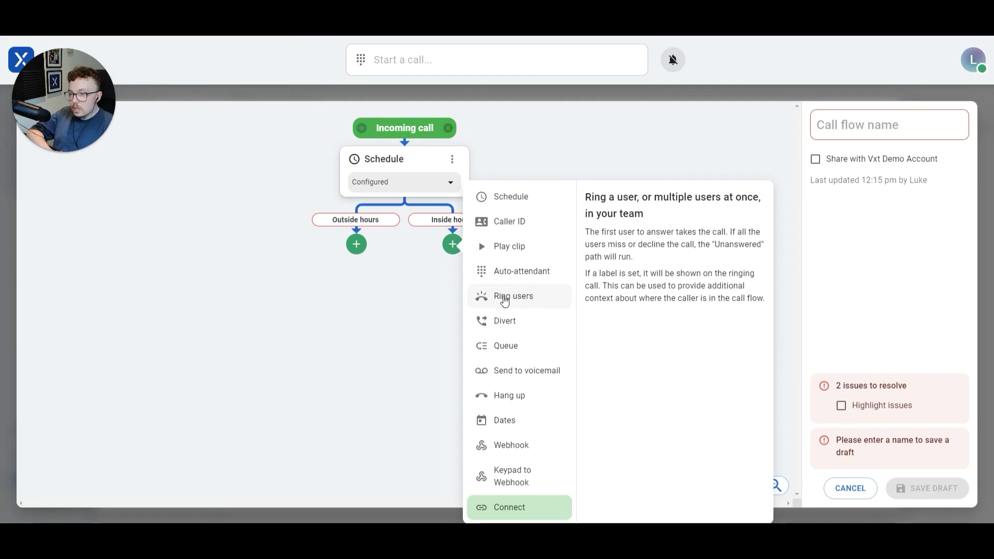
Add a Ring users step under Inside hours that rings Assigned users for 30 seconds
{"action": "left_click", "coordinate": [505, 299]}
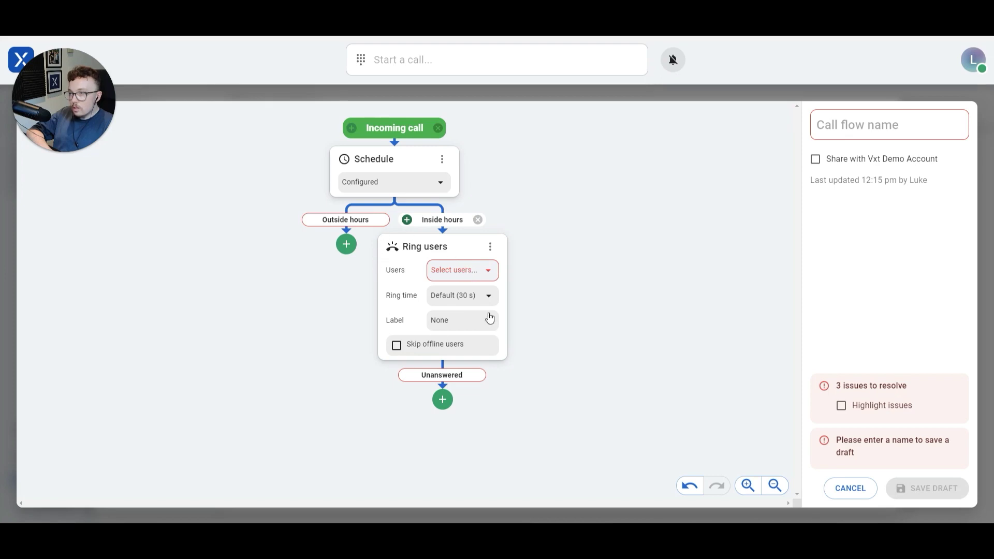
{"action": "left_click", "coordinate": [462, 273]}
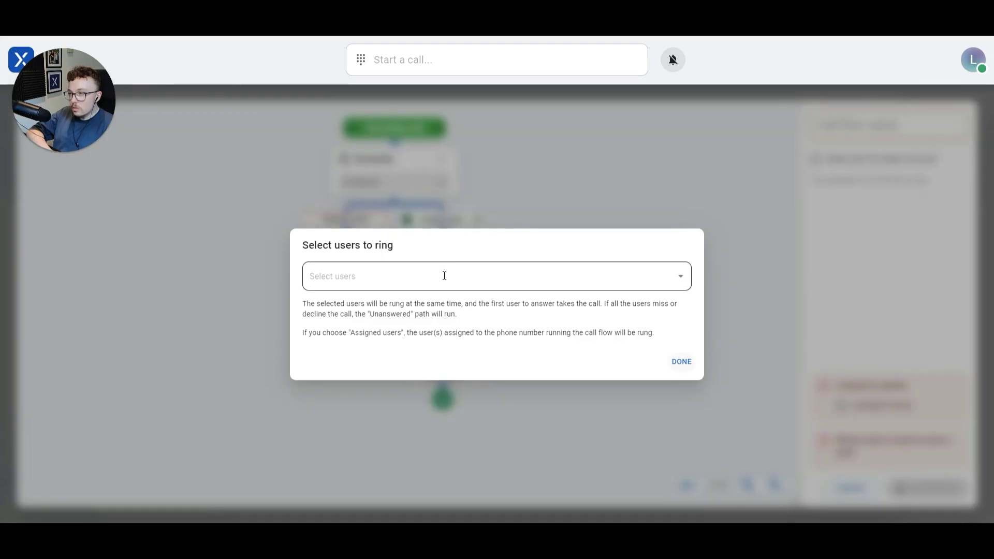
{"action": "left_click", "coordinate": [444, 276]}
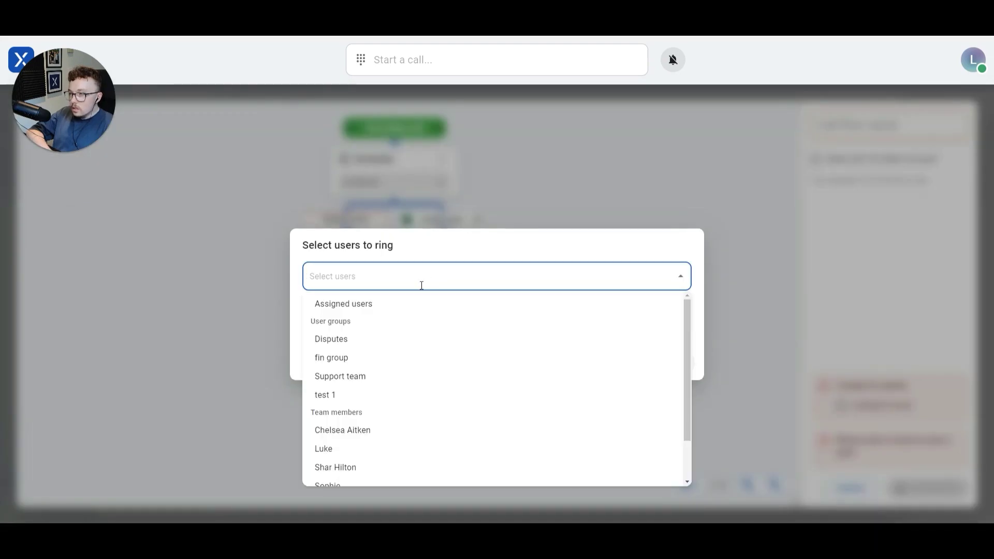
{"action": "left_click", "coordinate": [330, 305]}
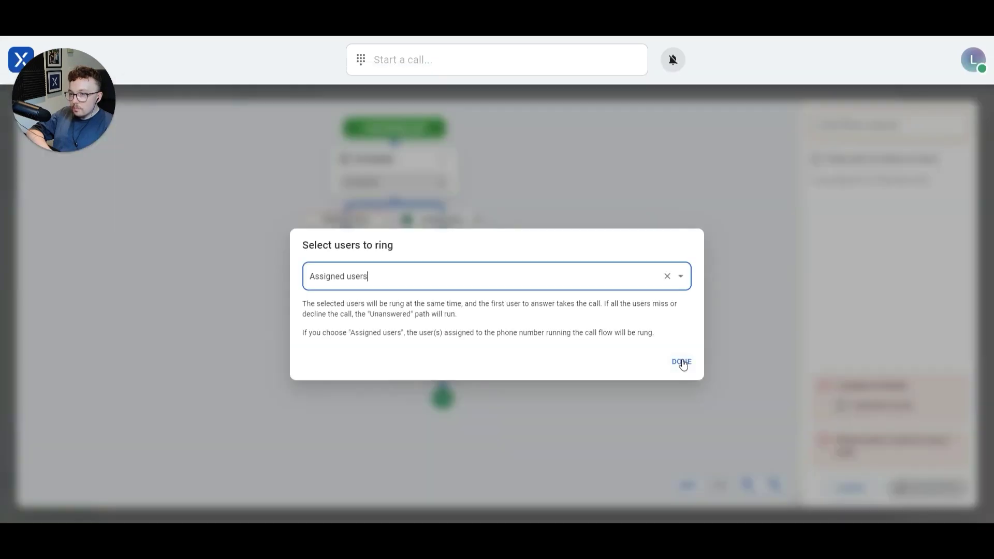
{"action": "left_click", "coordinate": [682, 364]}
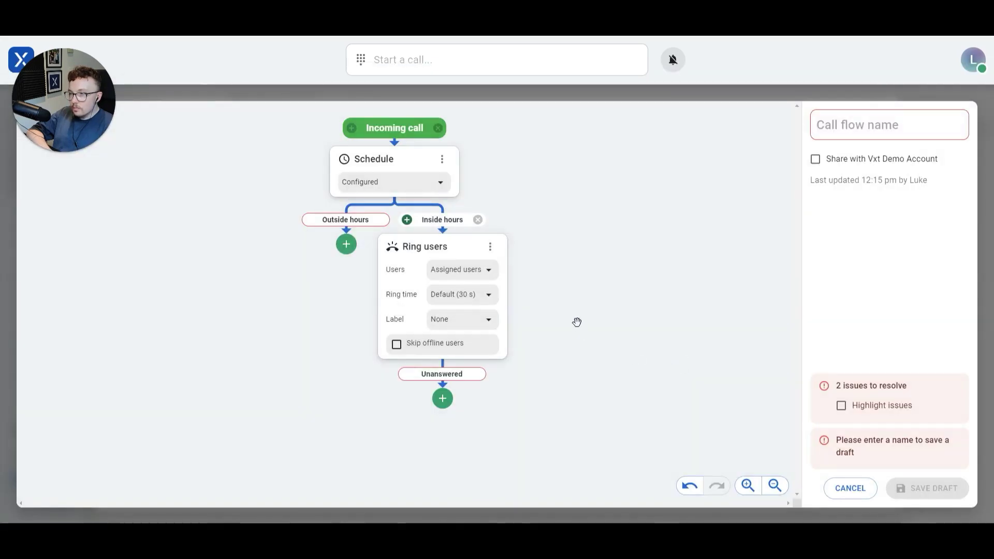
{"action": "left_click", "coordinate": [443, 400]}
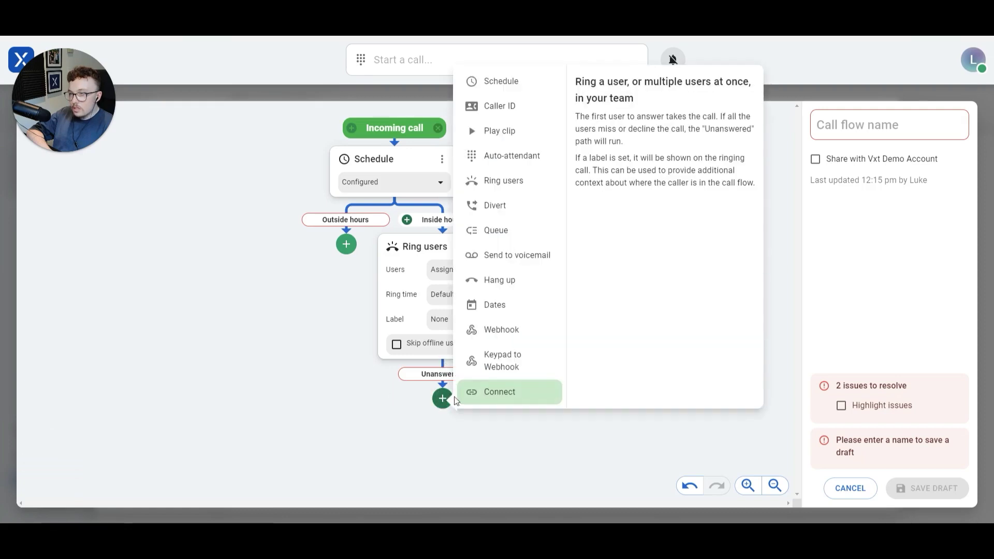
Add a Send to voicemail step under Unanswered and another under Outside hours
{"action": "left_click", "coordinate": [524, 257]}
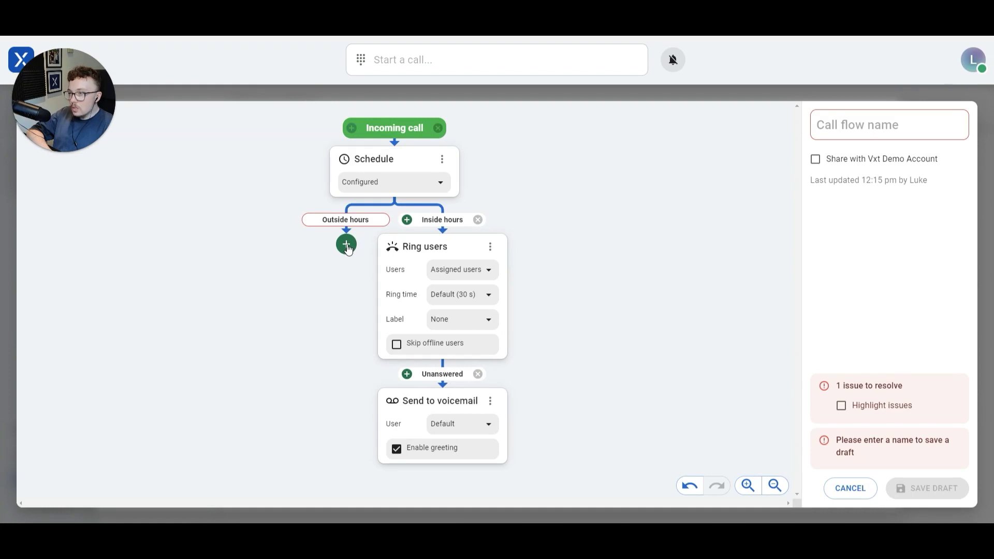
{"action": "left_click", "coordinate": [347, 244]}
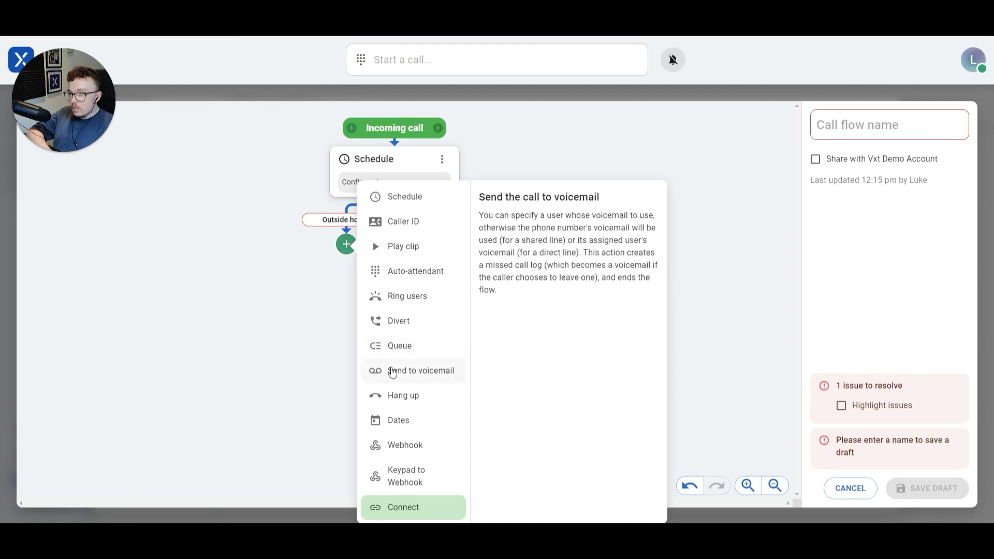
{"action": "left_click", "coordinate": [393, 372]}
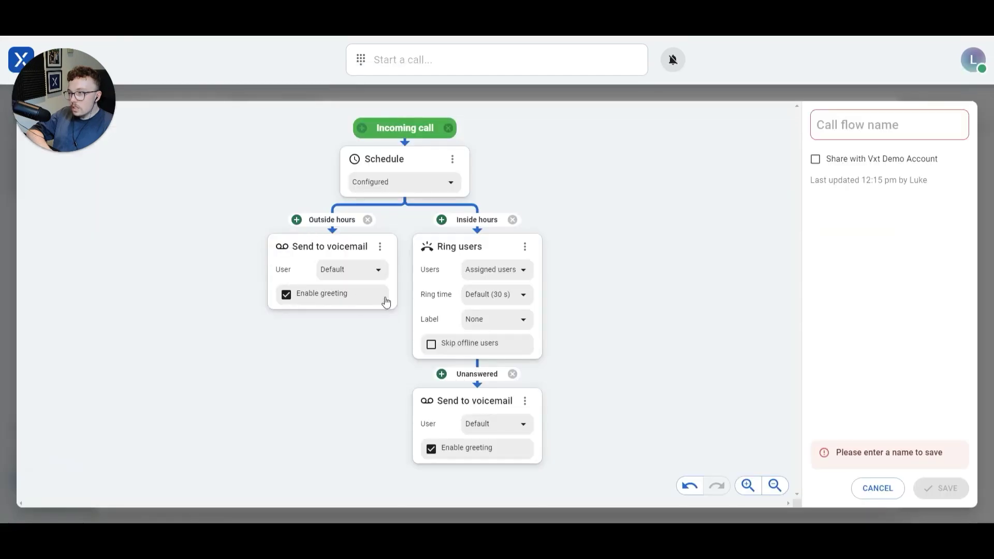
{"action": "left_click", "coordinate": [380, 247]}
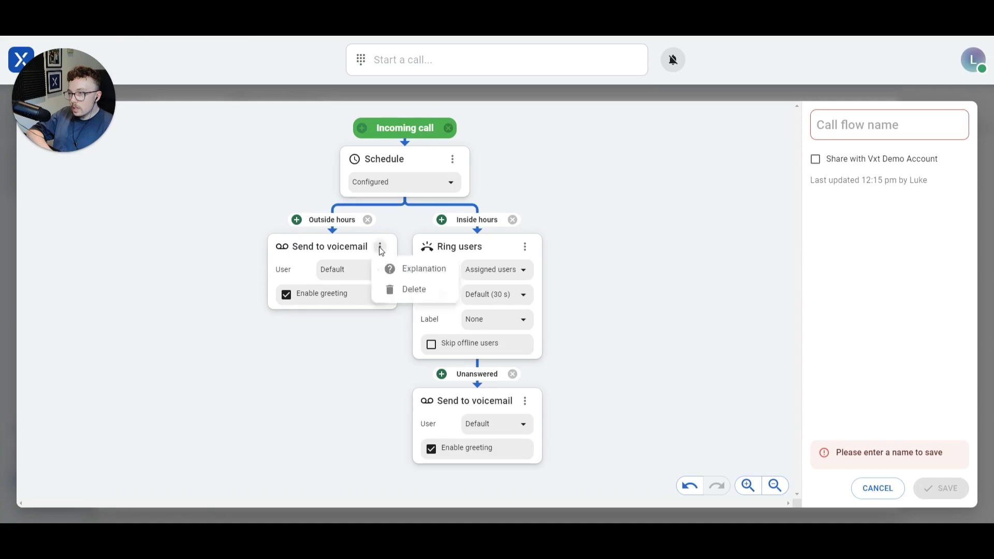
Delete the separate outside-hours voicemail step and connect Outside hours to the existing Send to voicemail step
{"action": "left_click", "coordinate": [402, 289]}
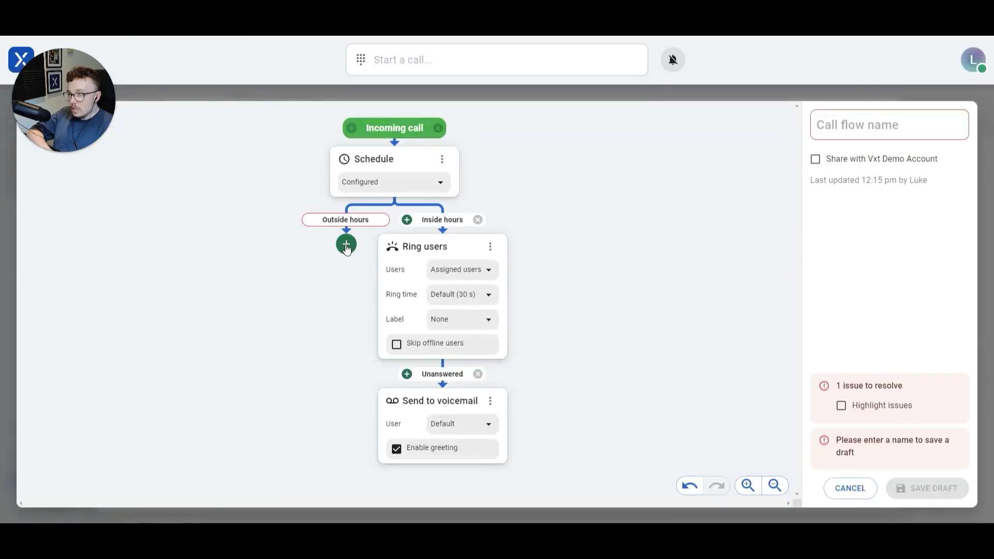
{"action": "left_click", "coordinate": [346, 245]}
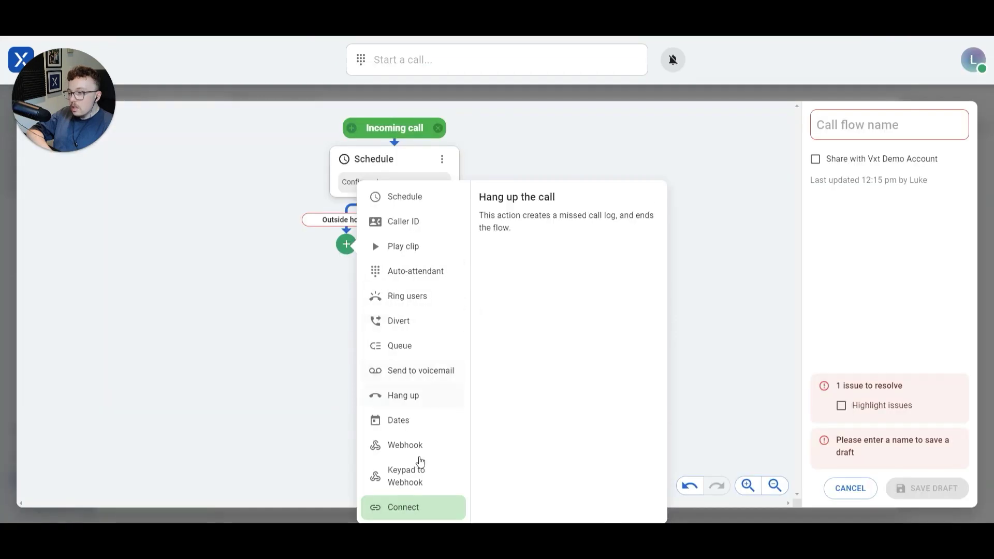
{"action": "left_click", "coordinate": [420, 506]}
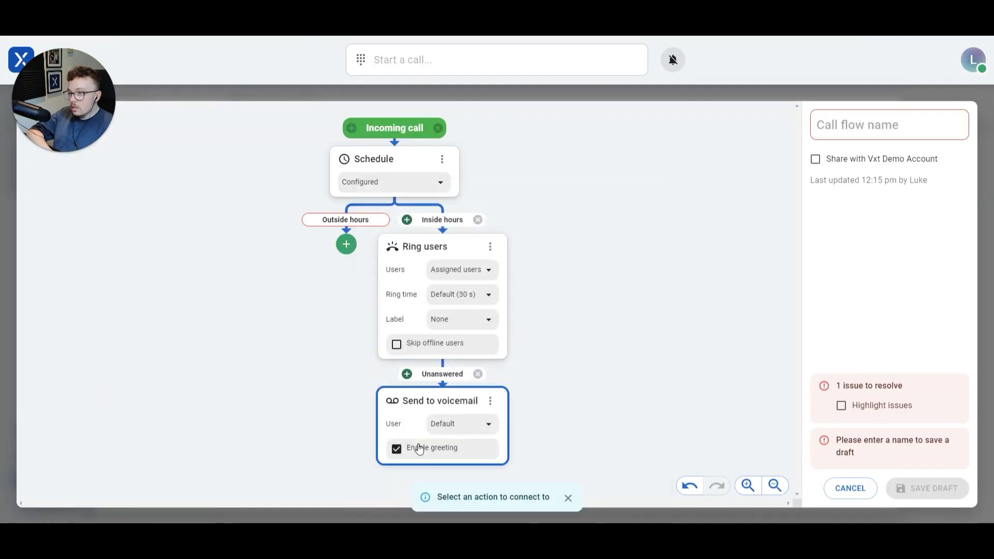
{"action": "left_click", "coordinate": [404, 406]}
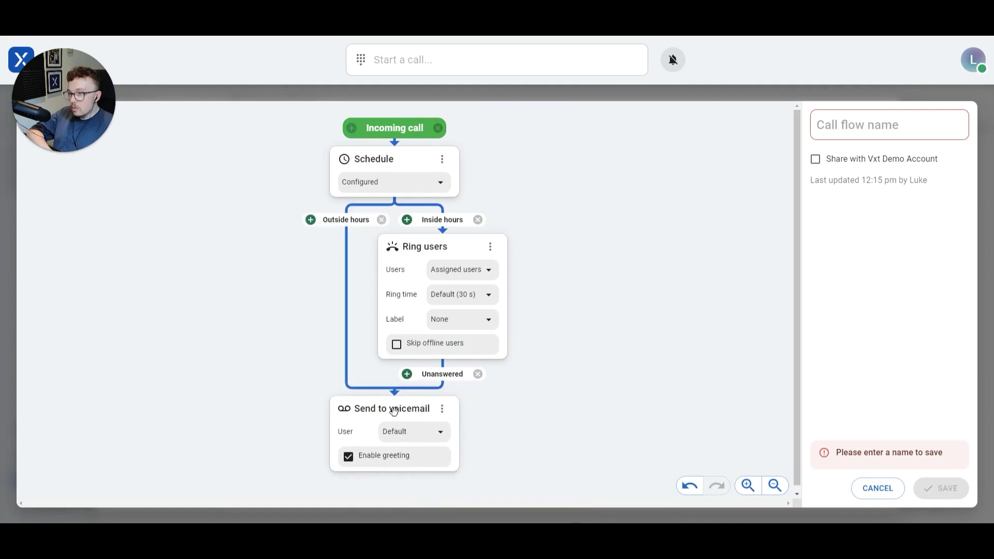